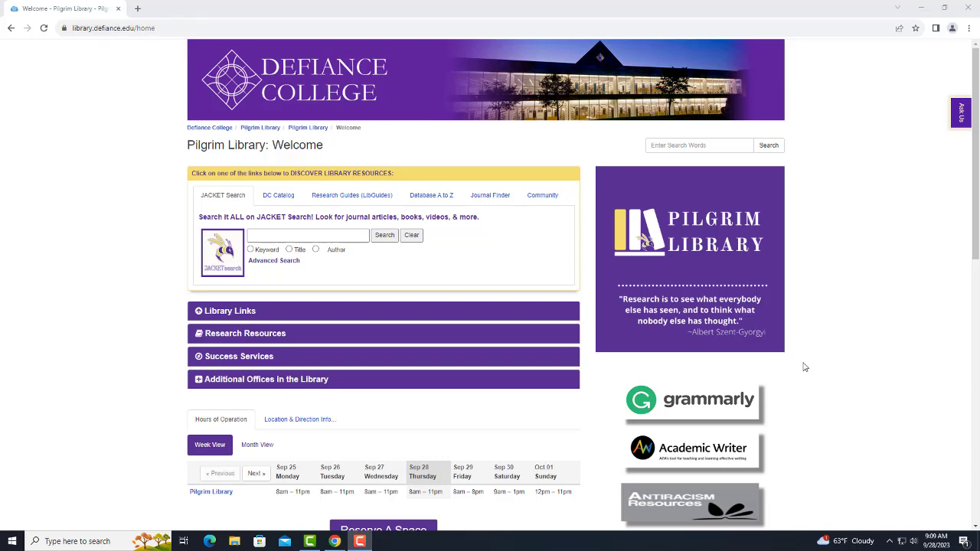
Step: Search Journal Finder for 'JOURNAL OF SPORT AND EXERCISE PSYCHOLOGY', listing three matching journals
click(497, 198)
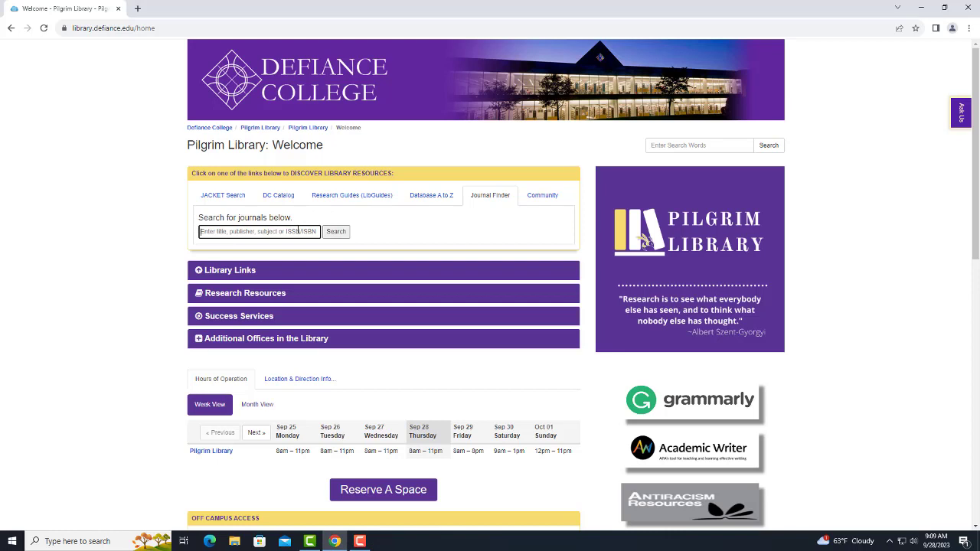
text(JOURNAL OF S)
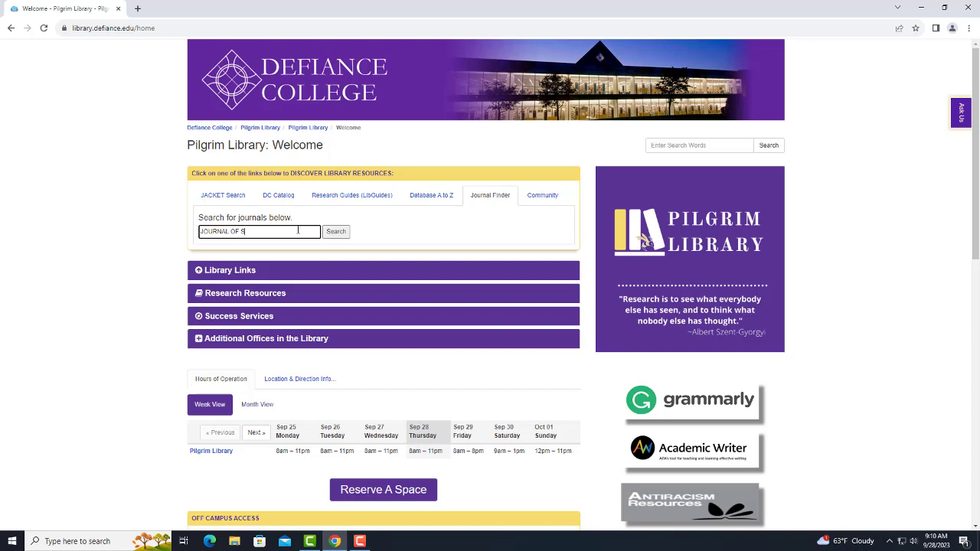
text(PORT AND EXER)
text(CISE P)
text(SYCHO)
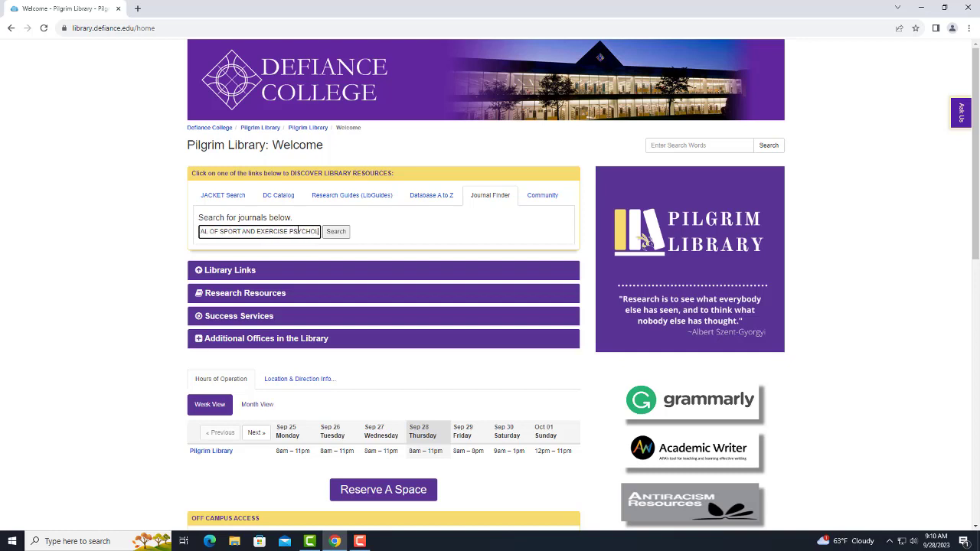
text(LOGY)
click(335, 232)
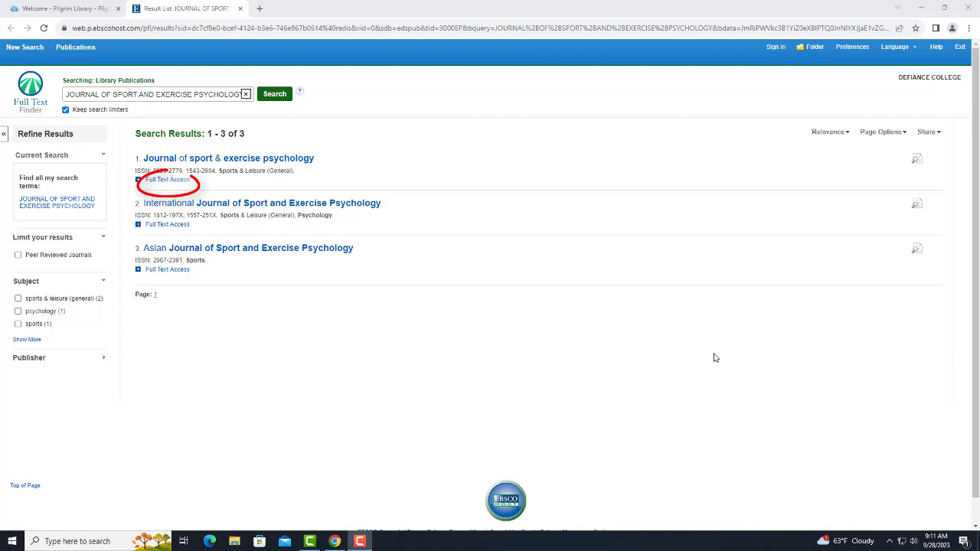
Step: Show the first journal's holdings: print 1988–2006 and SPORTDiscus from 1988 with one-year delay
click(184, 180)
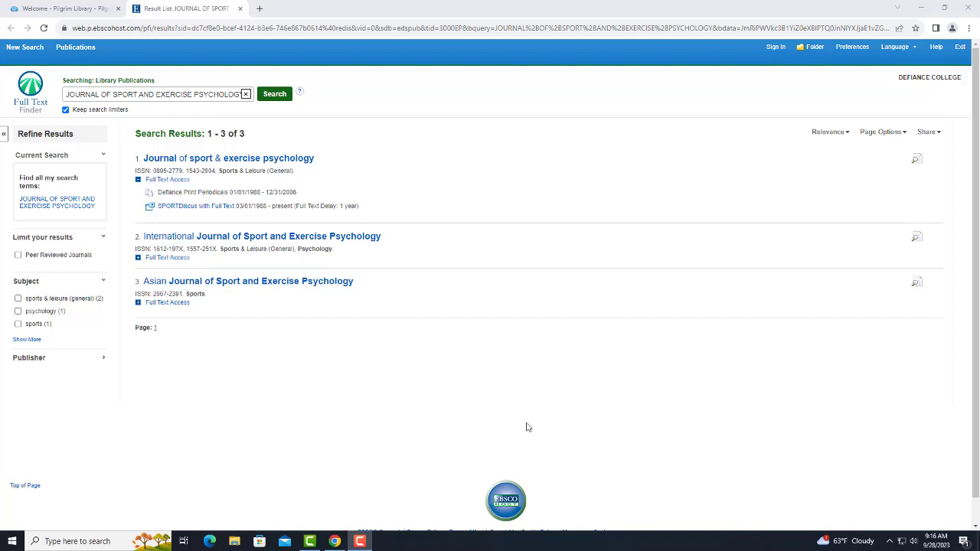
Step: Open the PDF of 'The Development of the Physical Activity and Social Support Scale' from Vol. 41 Issue 4, Aug 2019
click(196, 207)
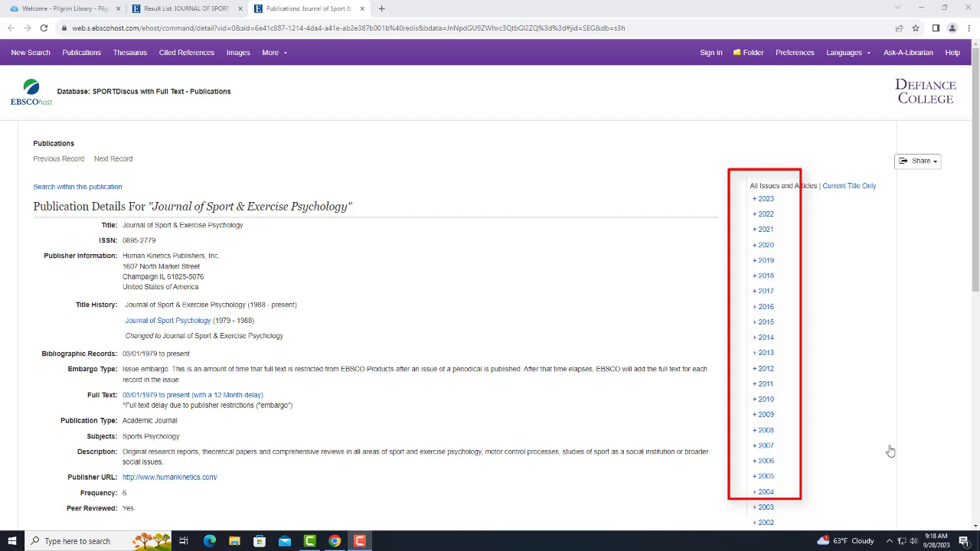
click(770, 262)
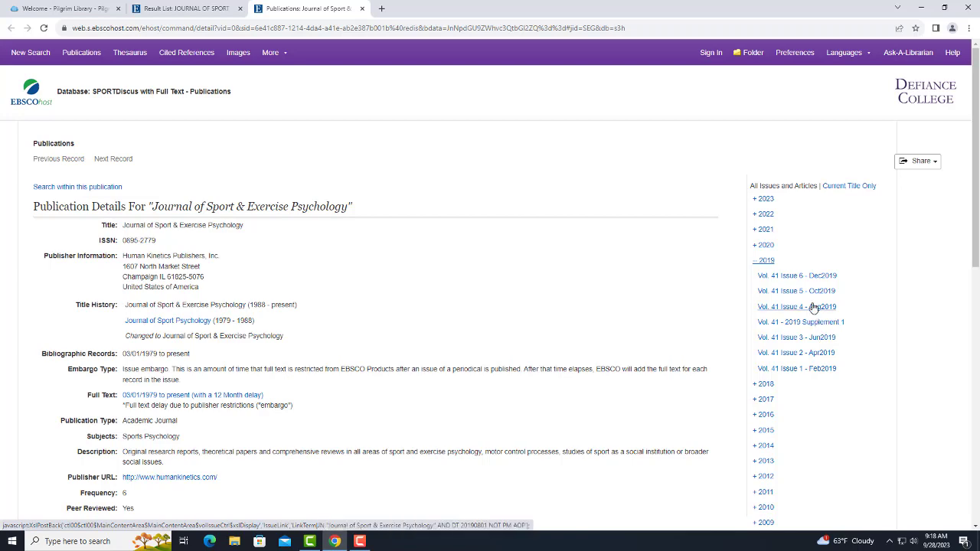
click(814, 307)
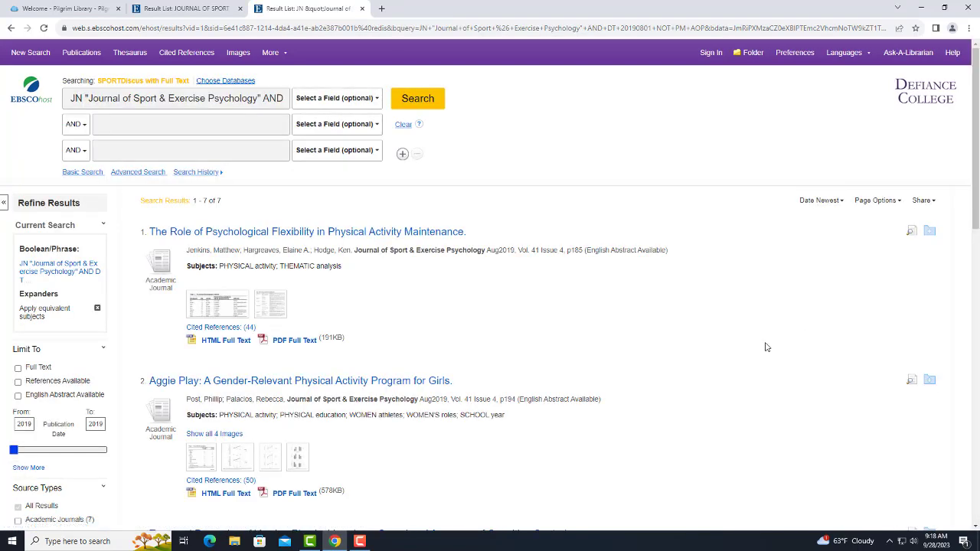
scroll(720, 336, down, 3)
scroll(720, 336, down, 3)
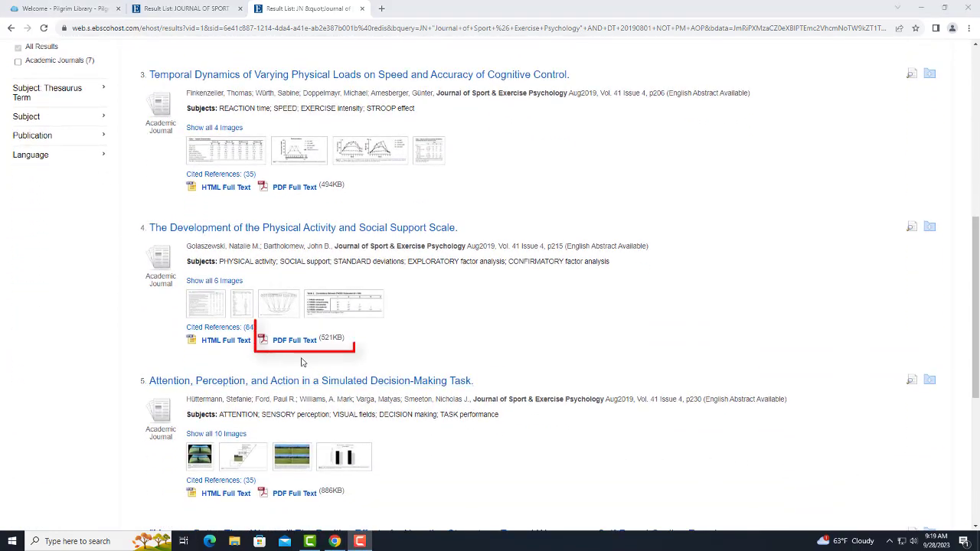
click(295, 340)
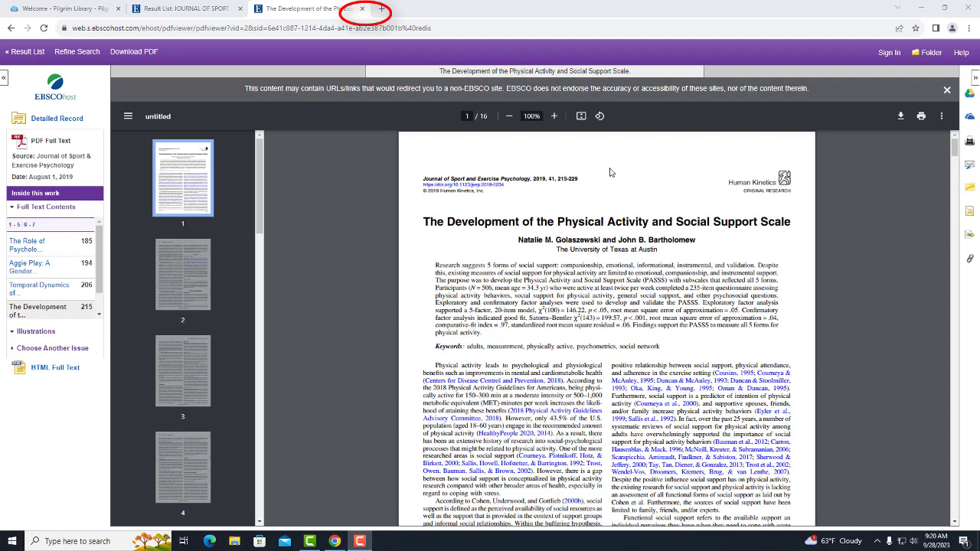
Step: Search within the Journal of Sport & Exercise Psychology for 'concussion', returning 10 articles
click(361, 10)
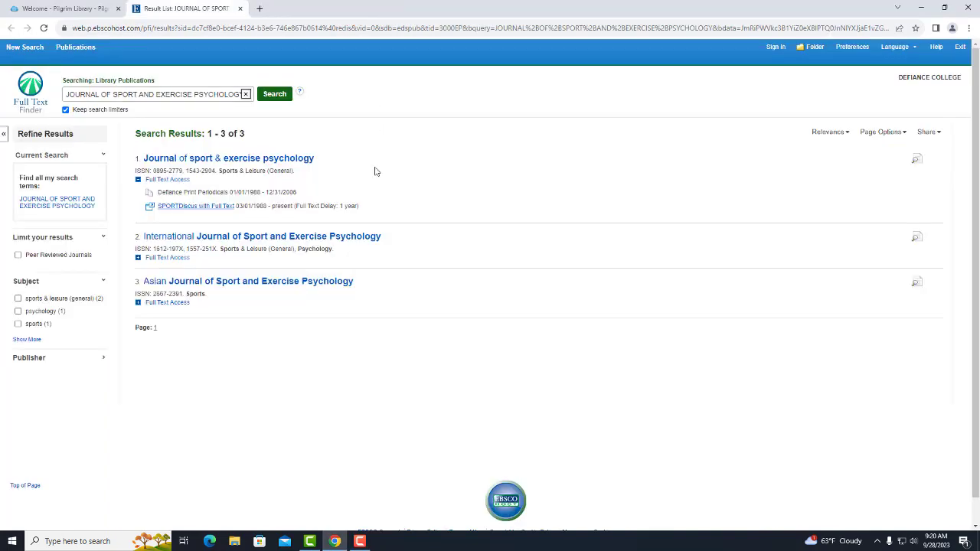
click(217, 207)
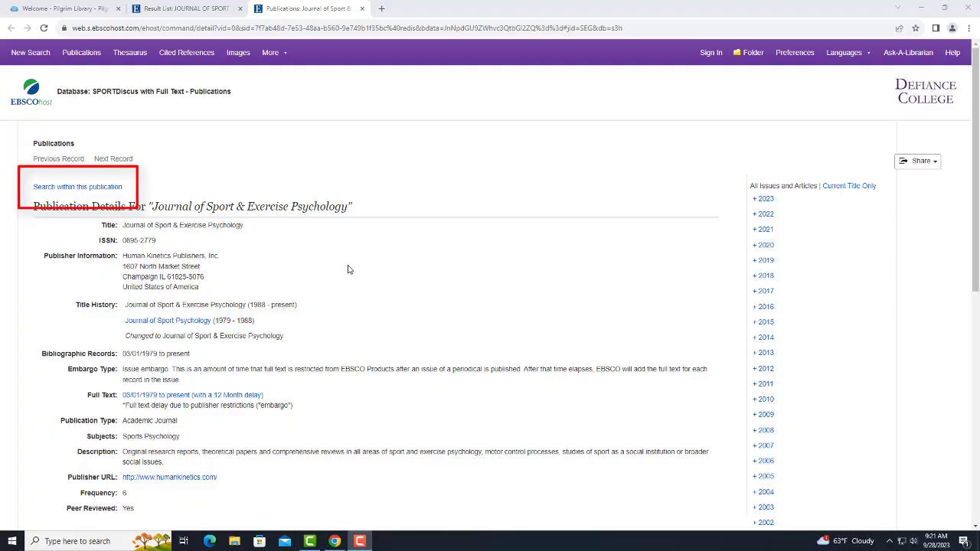
click(115, 187)
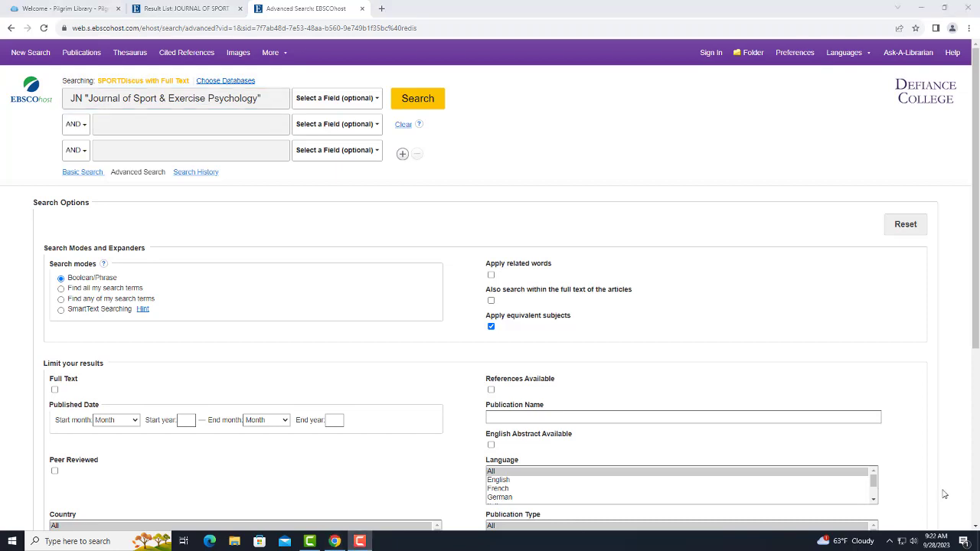
click(265, 126)
text(con)
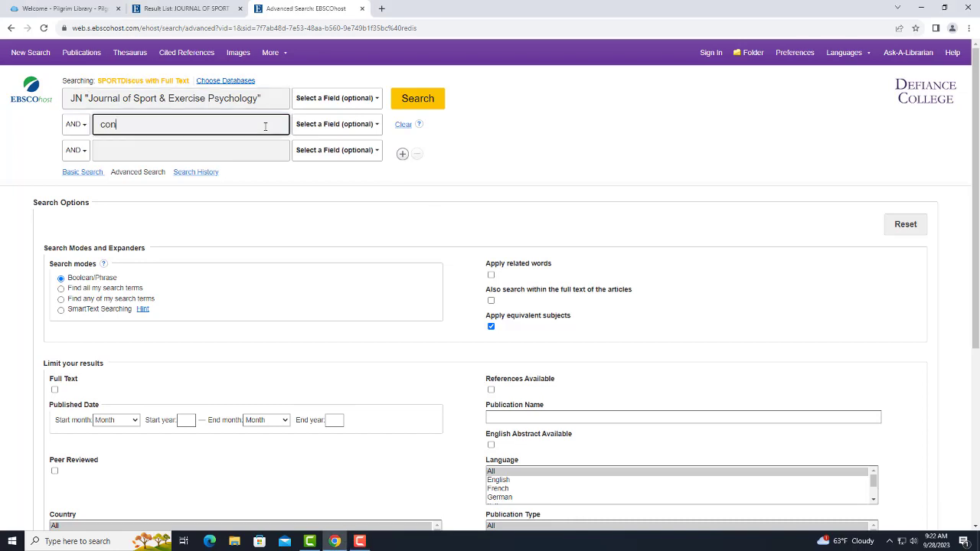
text(cussion)
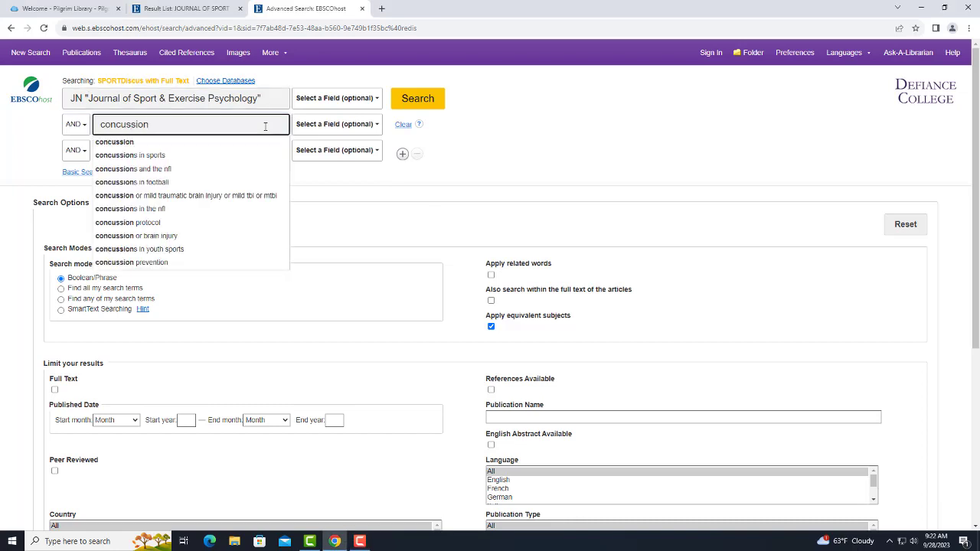
click(421, 100)
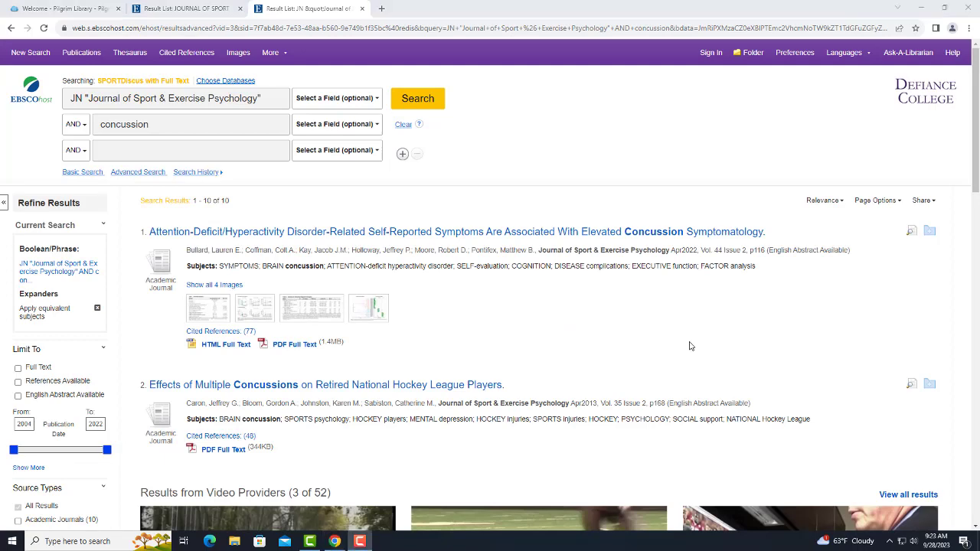
Step: Close the concussion results and clear the previous journal query in Full Text Finder
click(362, 9)
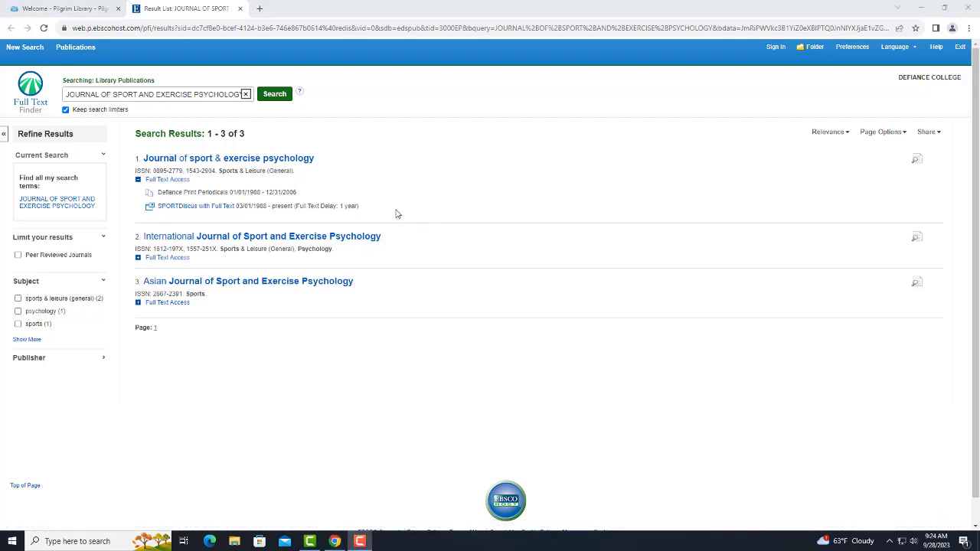
drag(239, 94, 64, 95)
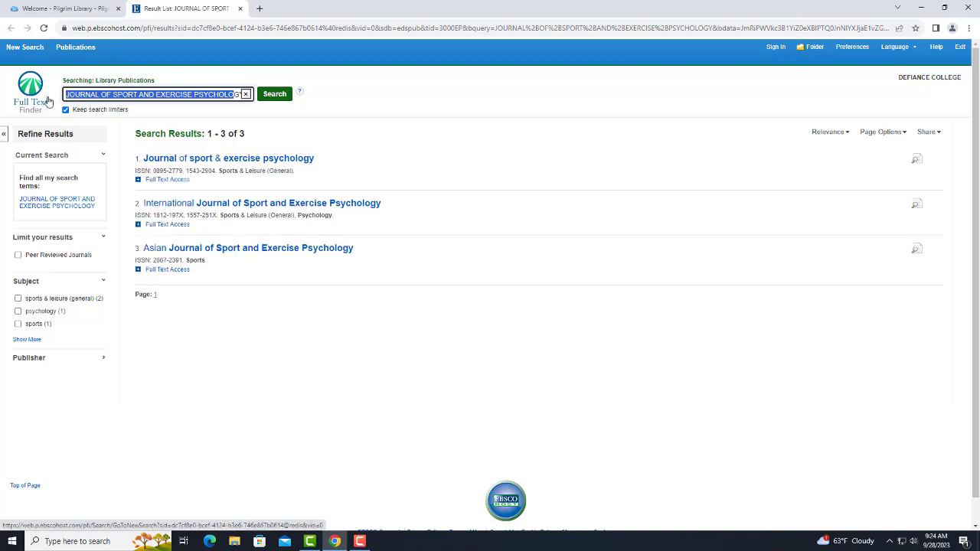
text(GY)
key(BackSpace)
key(BackSpace)
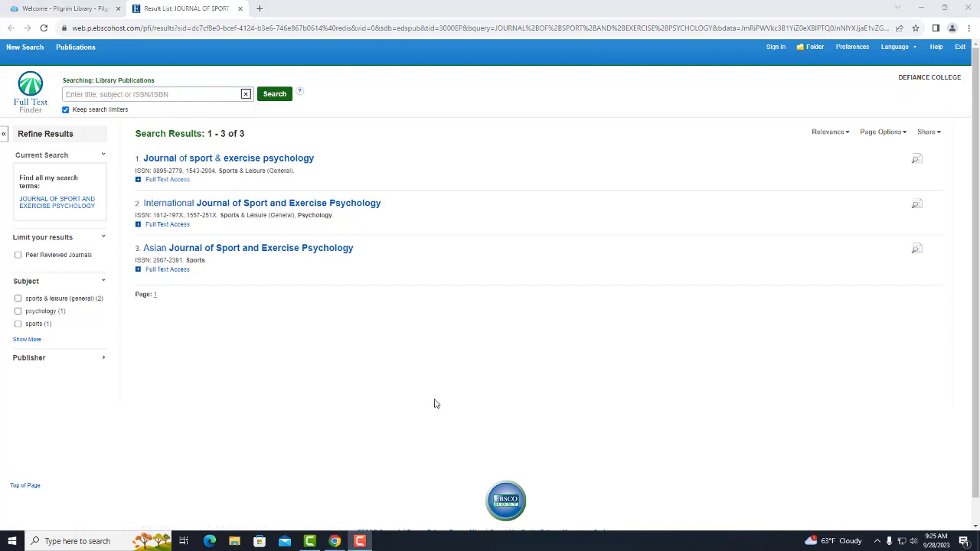
Step: Search for 'restoration ecology' and show the Restoration Ecology journal's full-text sources
click(198, 95)
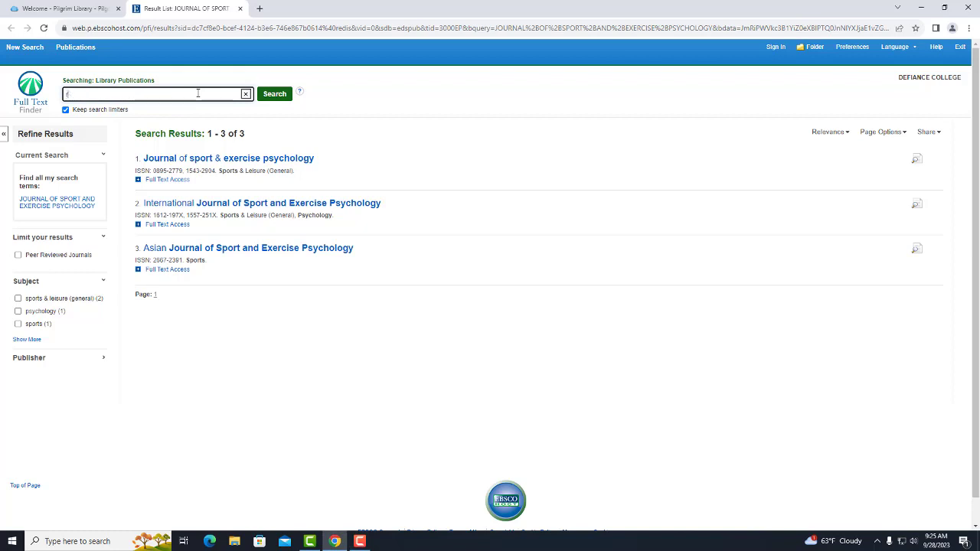
text(restoration )
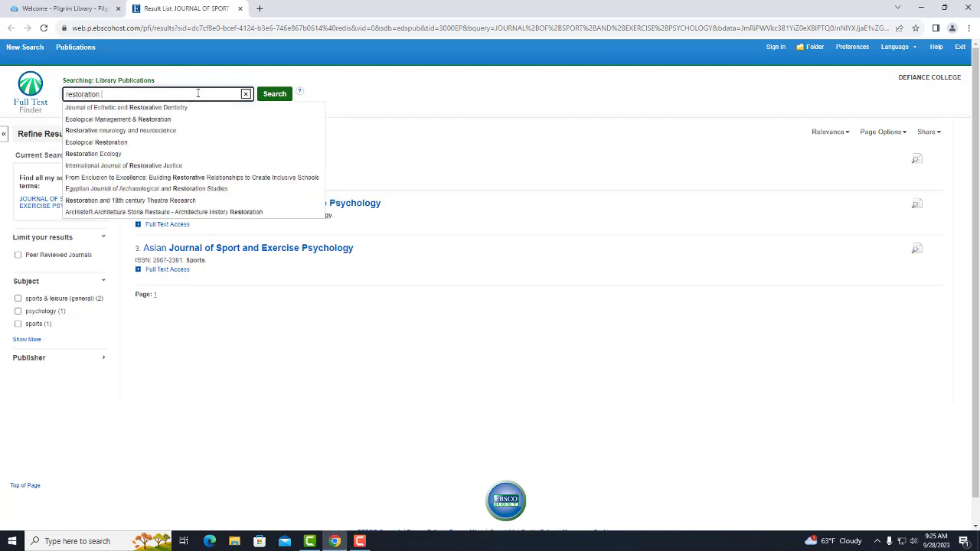
text(ecology)
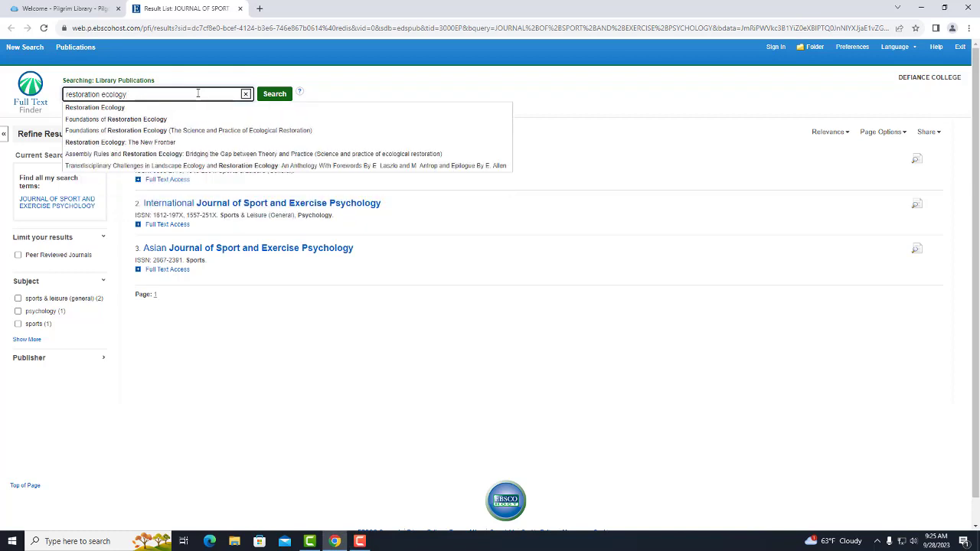
click(278, 97)
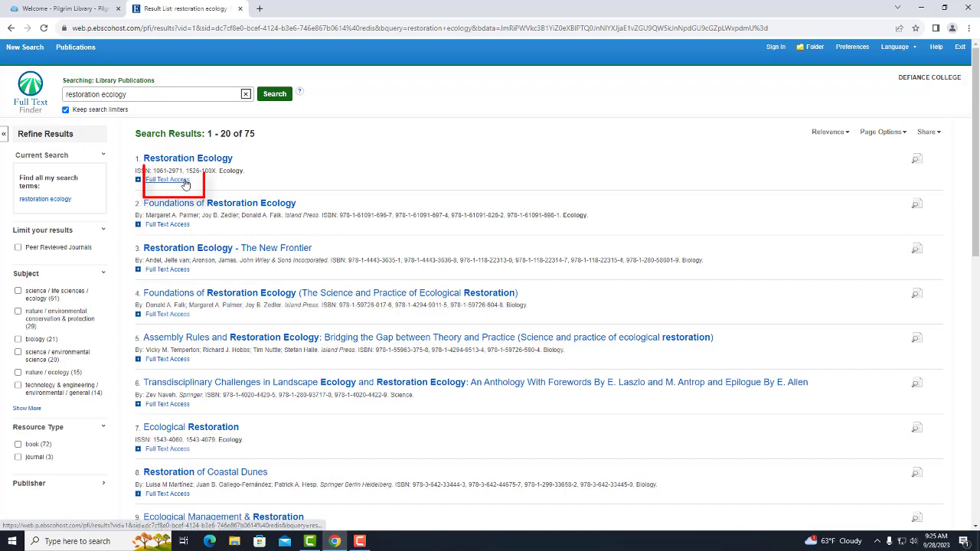
click(184, 181)
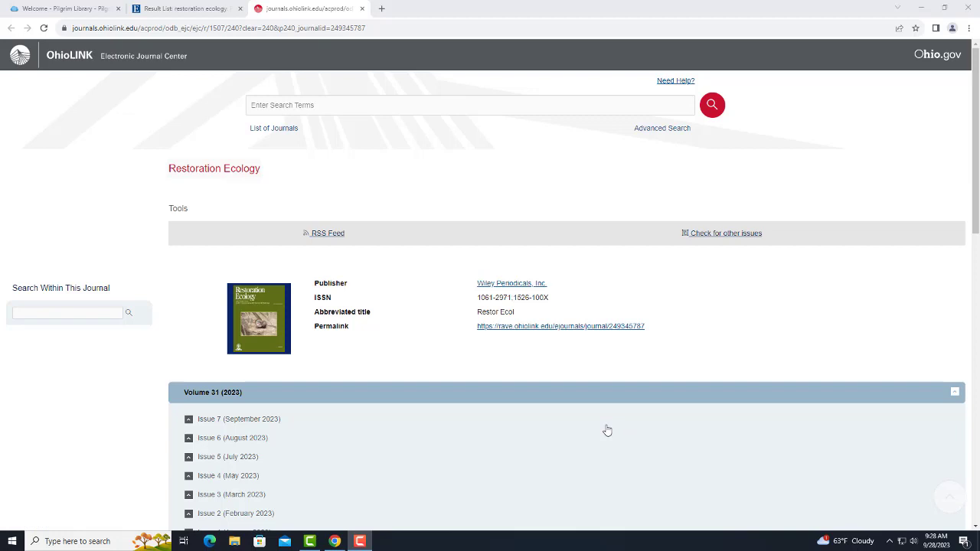
Step: List the articles in Restoration Ecology's Issue 3 (March 2023)
scroll(607, 430, down, 1)
scroll(607, 430, down, 1)
scroll(606, 430, down, 1)
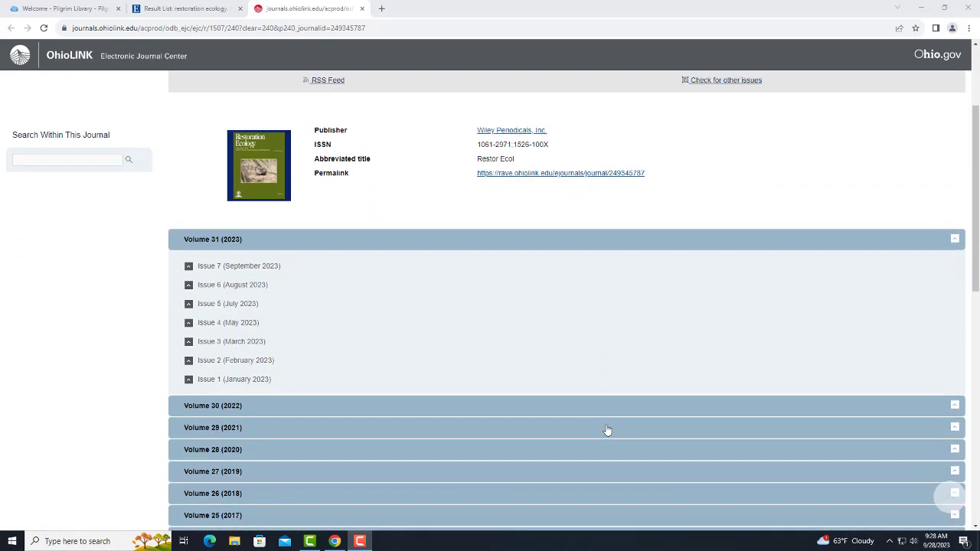
click(255, 342)
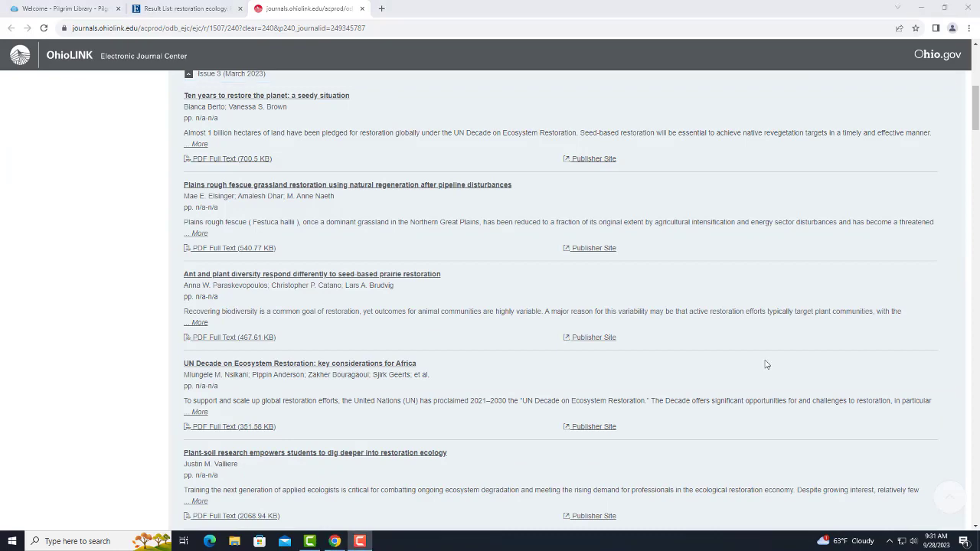
Step: Enter 'northwest ohio' in the Search Within This Journal box
scroll(720, 356, up, 3)
scroll(720, 357, up, 3)
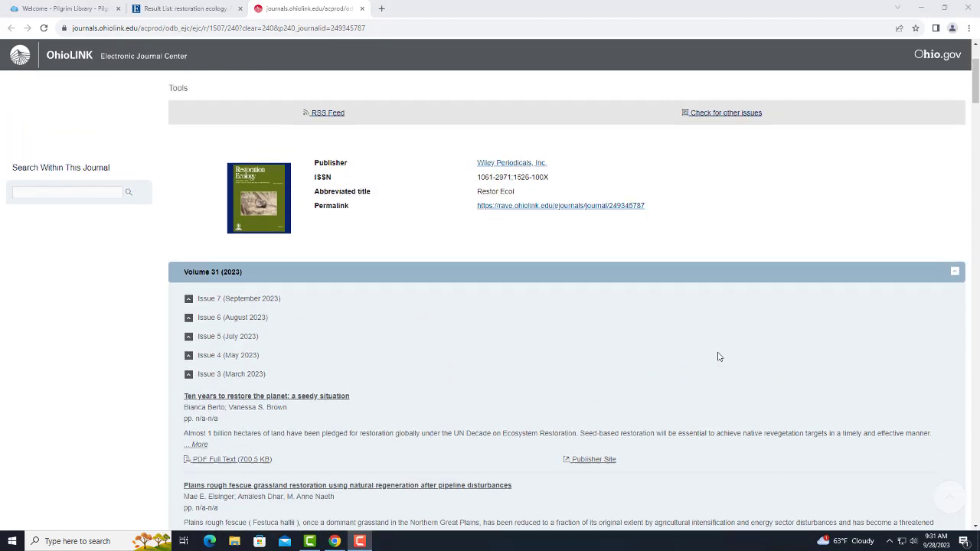
click(89, 253)
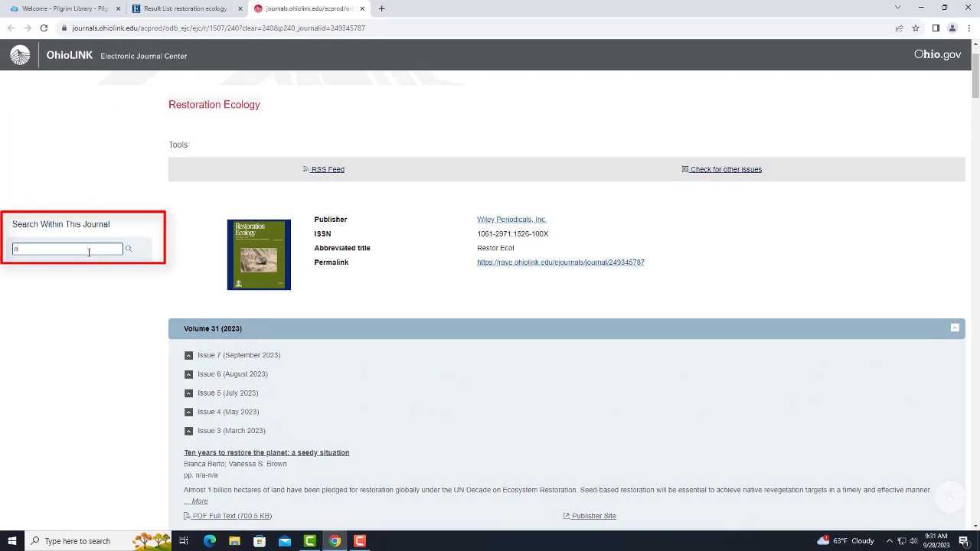
text(or)
text(thwest ohio)
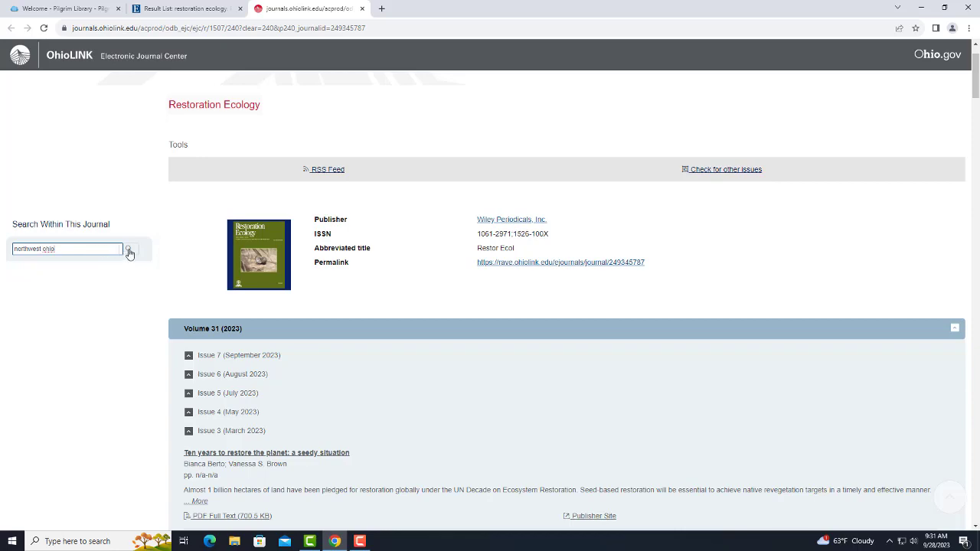
Step: Run the 'northwest ohio' search and open the Snag Benchmarks mixed-pine forest article as a PDF
click(127, 249)
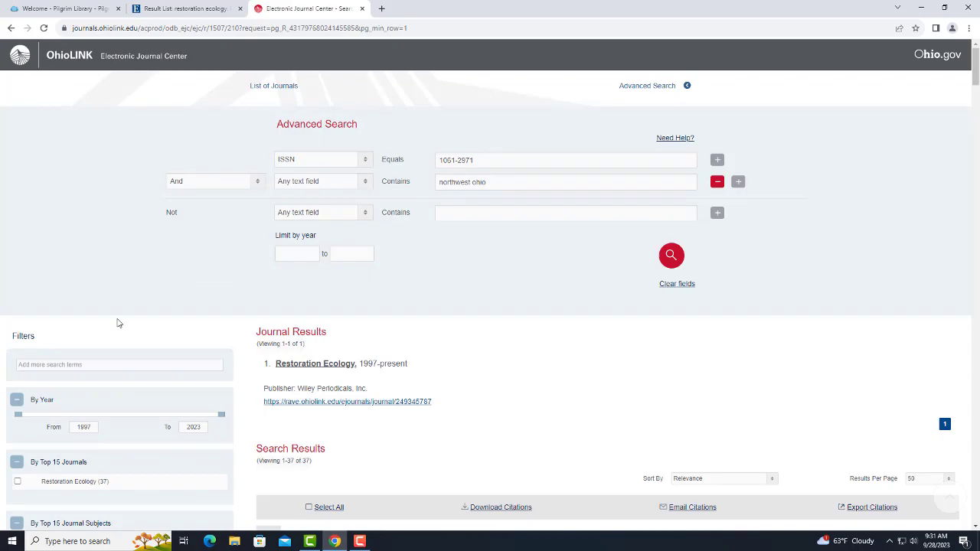
scroll(189, 274, down, 3)
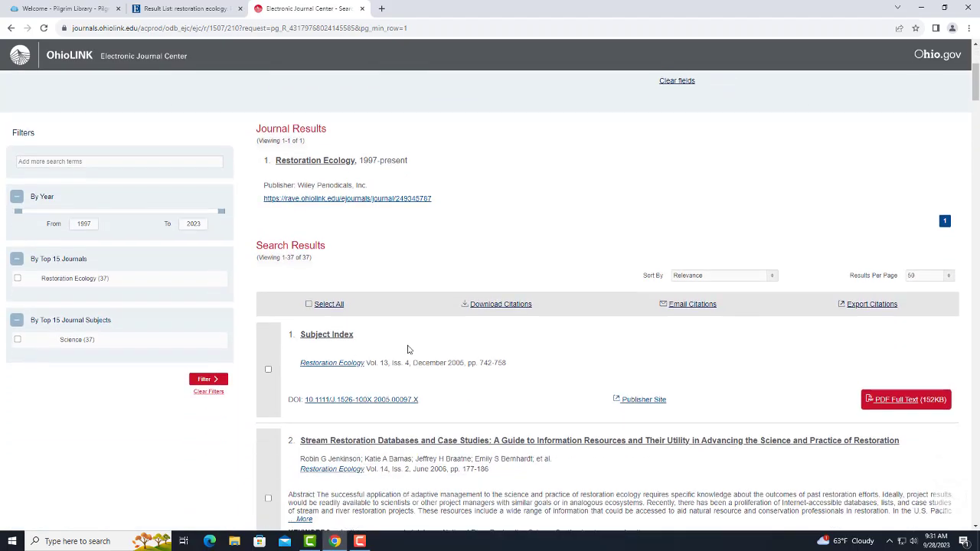
scroll(306, 306, down, 1)
scroll(409, 346, down, 1)
scroll(409, 346, down, 1)
scroll(408, 347, down, 2)
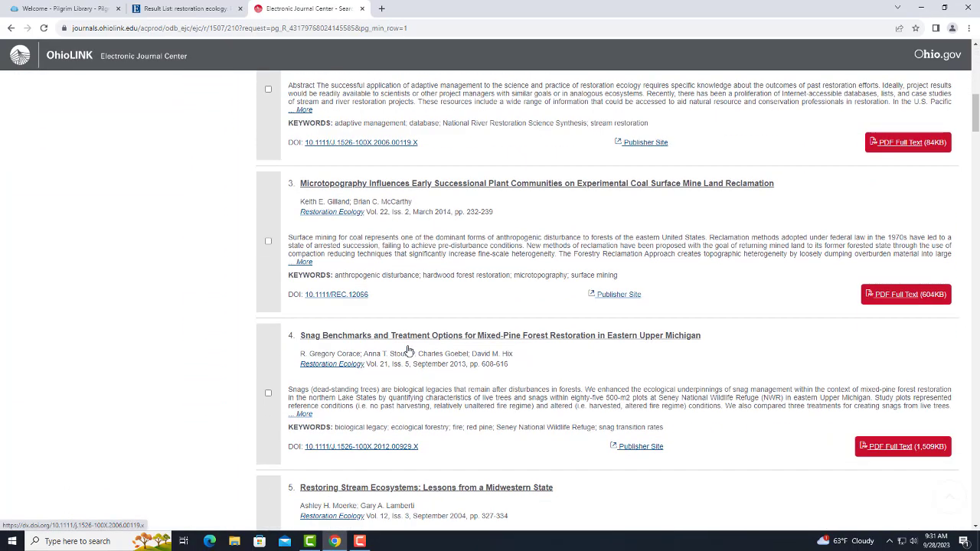
scroll(408, 346, down, 1)
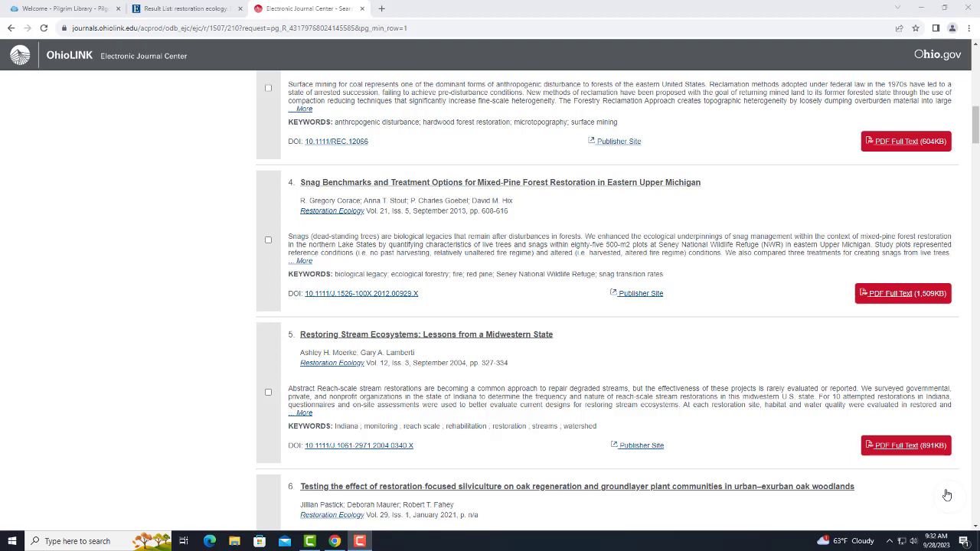
click(898, 298)
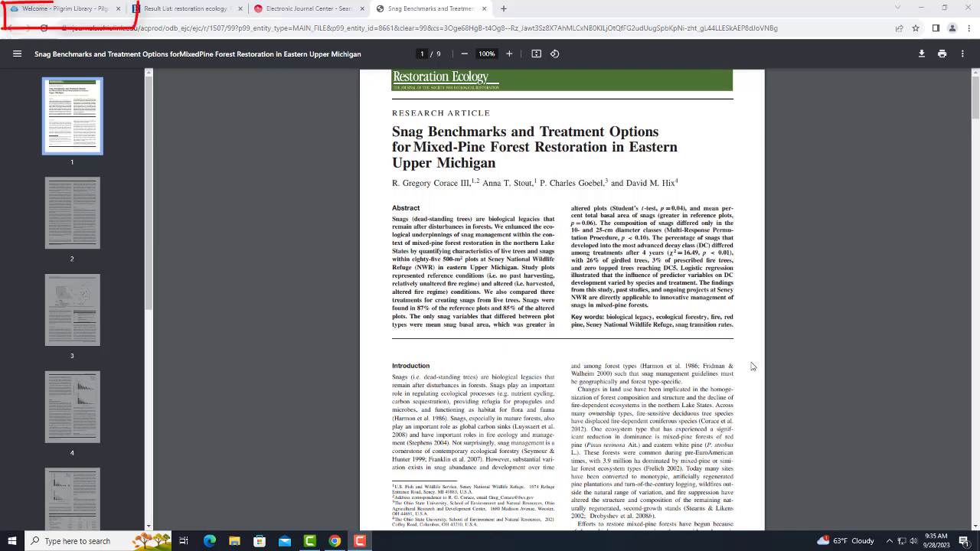
Step: Return to the Pilgrim Library welcome page and open Library Tutorials under Library Links
click(87, 10)
click(228, 272)
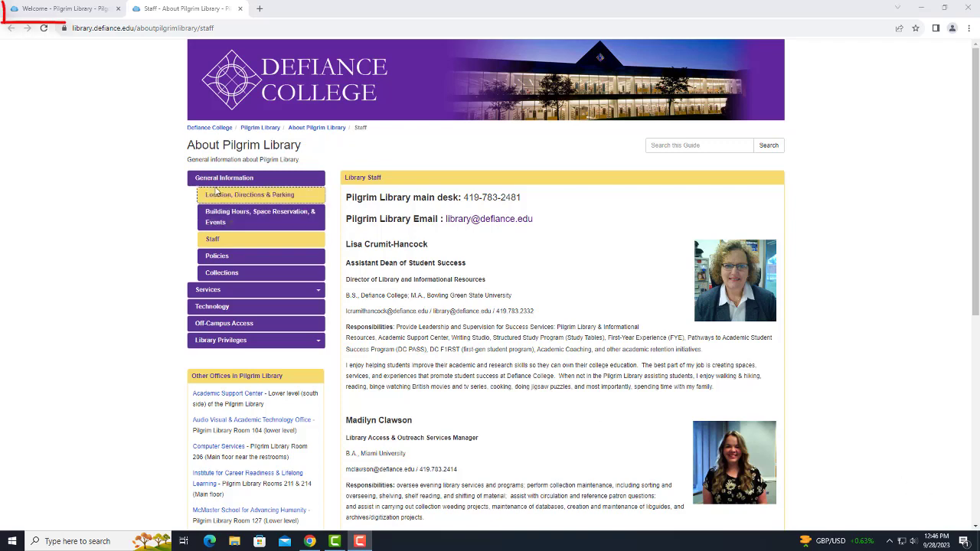
click(85, 14)
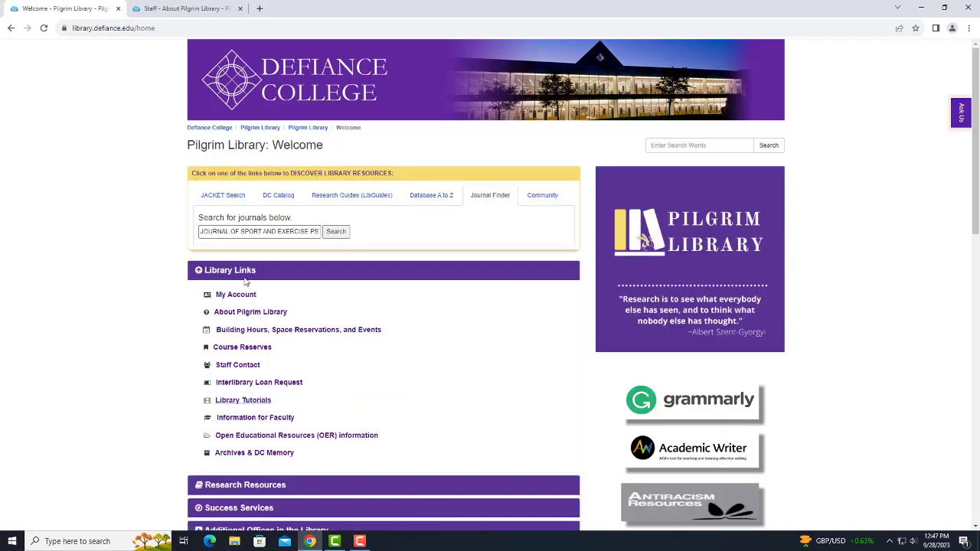
click(245, 401)
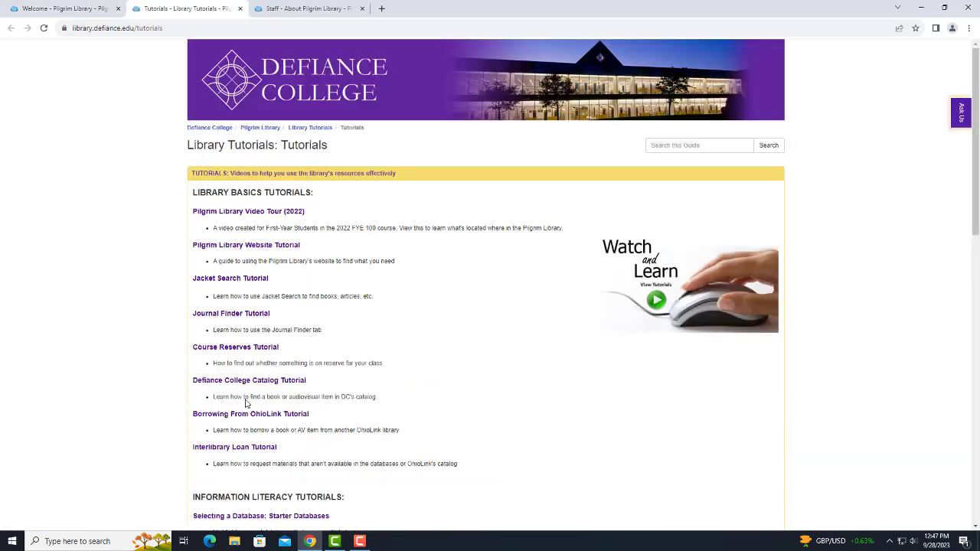